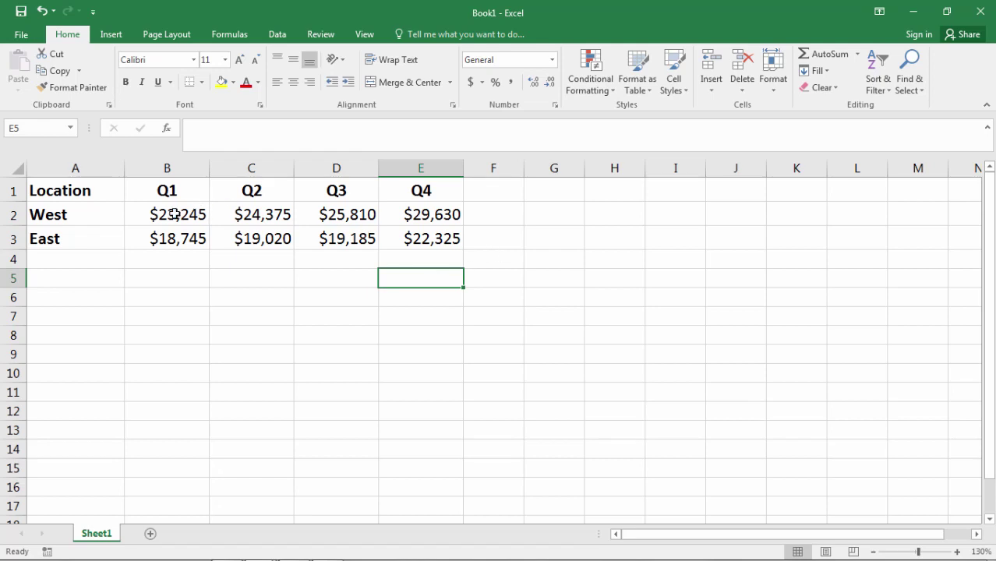
drag(173, 214, 407, 235)
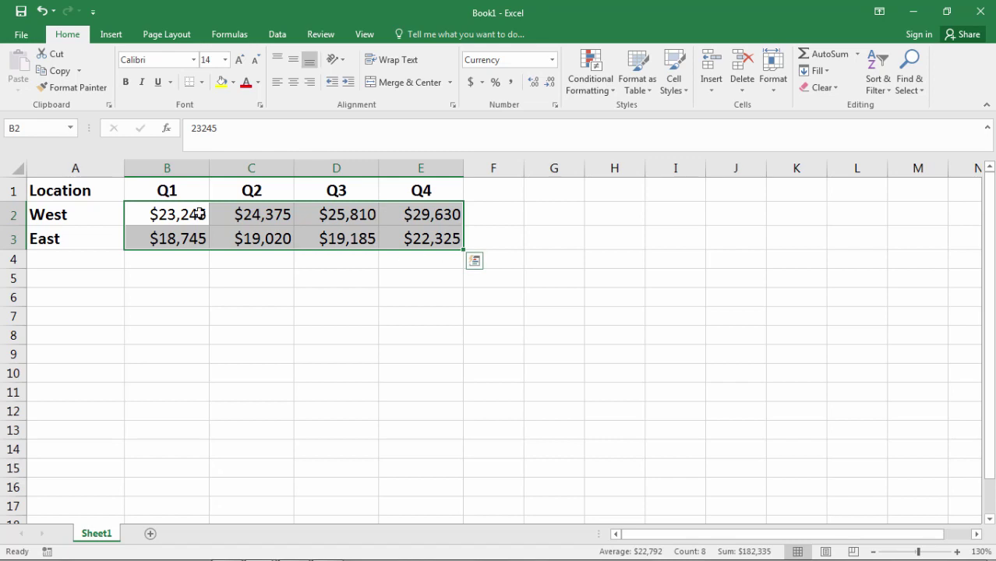
click(506, 213)
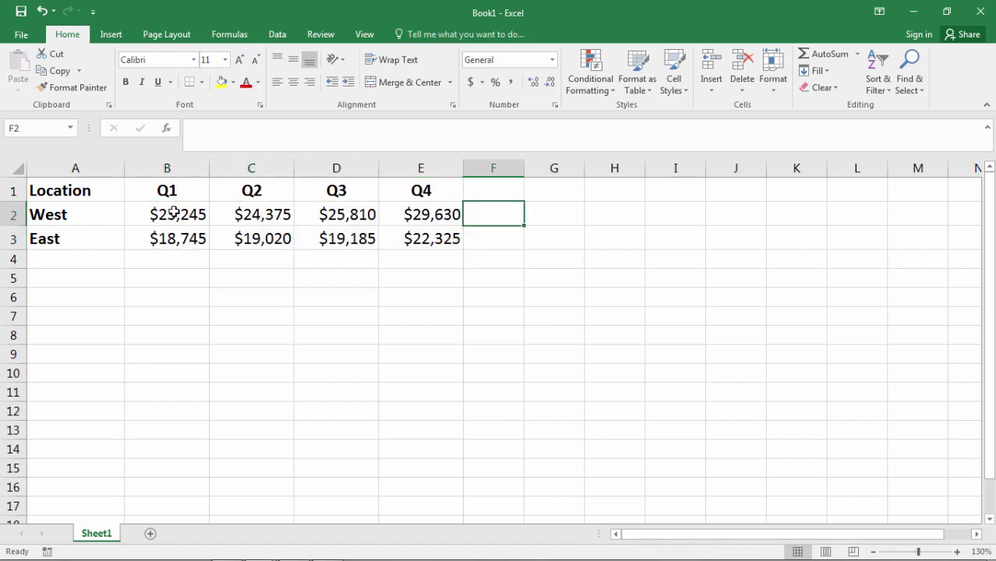
key(Home)
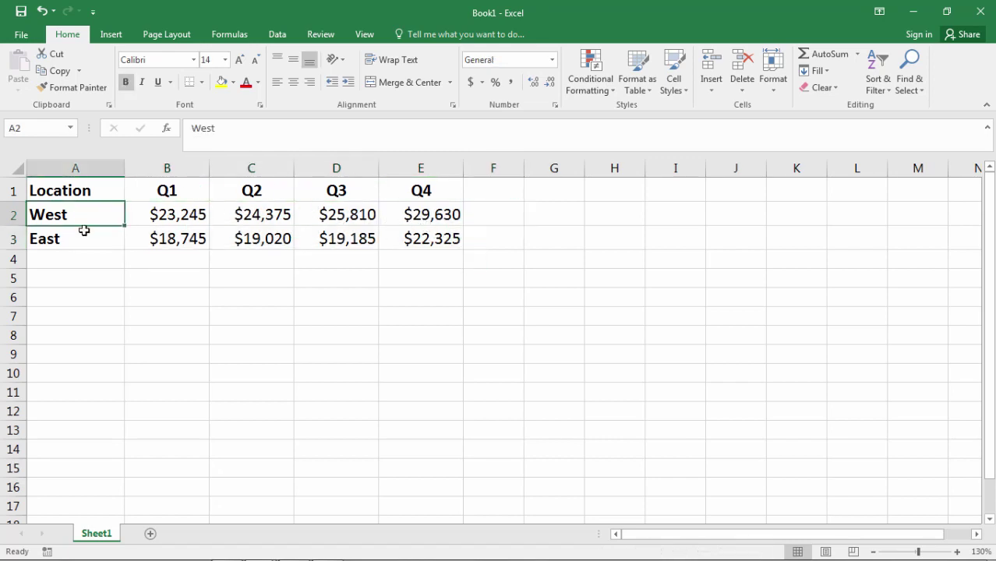
click(84, 235)
Enter the column heading "Total" in cell F1, beside the Q4 heading.
click(494, 191)
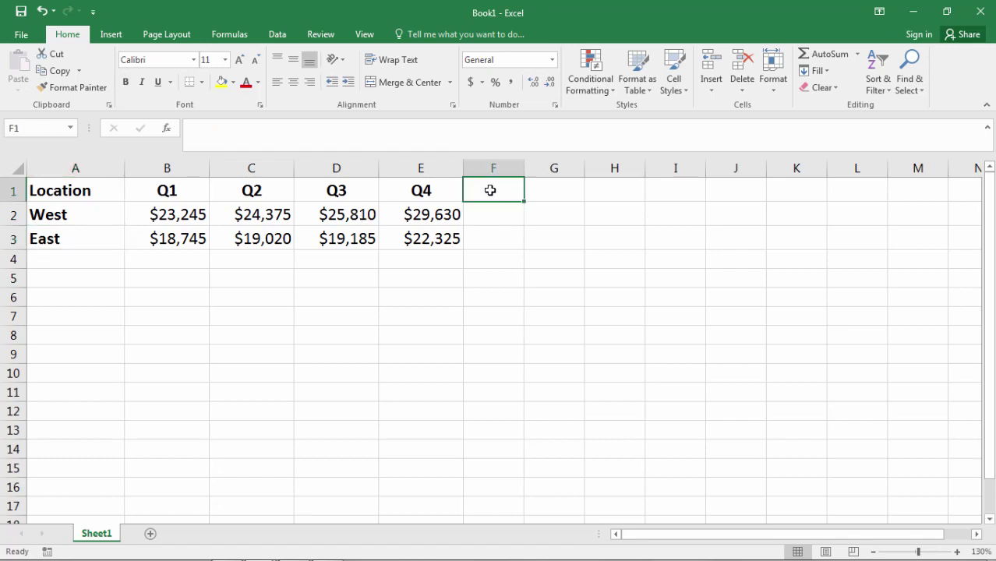
text(Total)
key(Return)
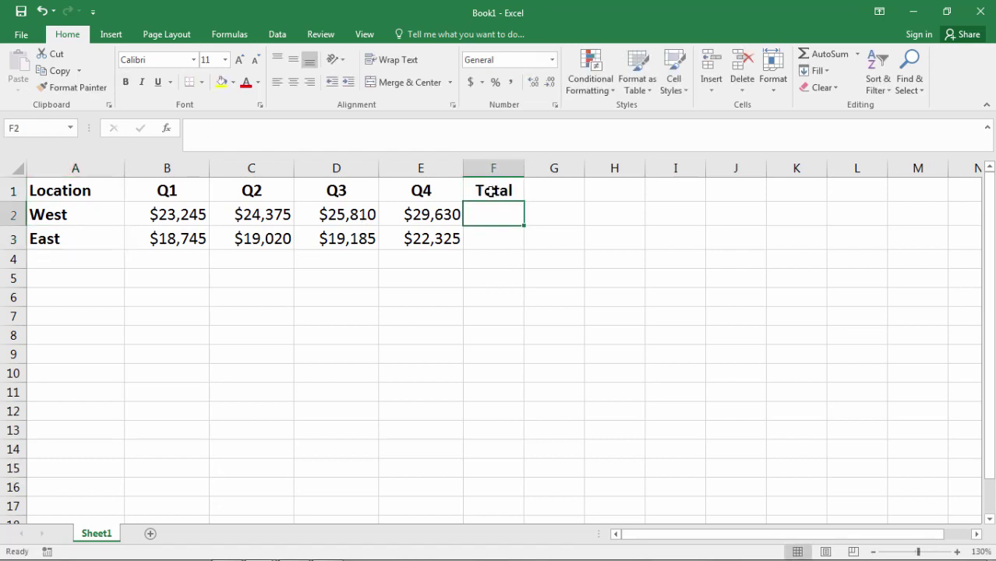
click(498, 198)
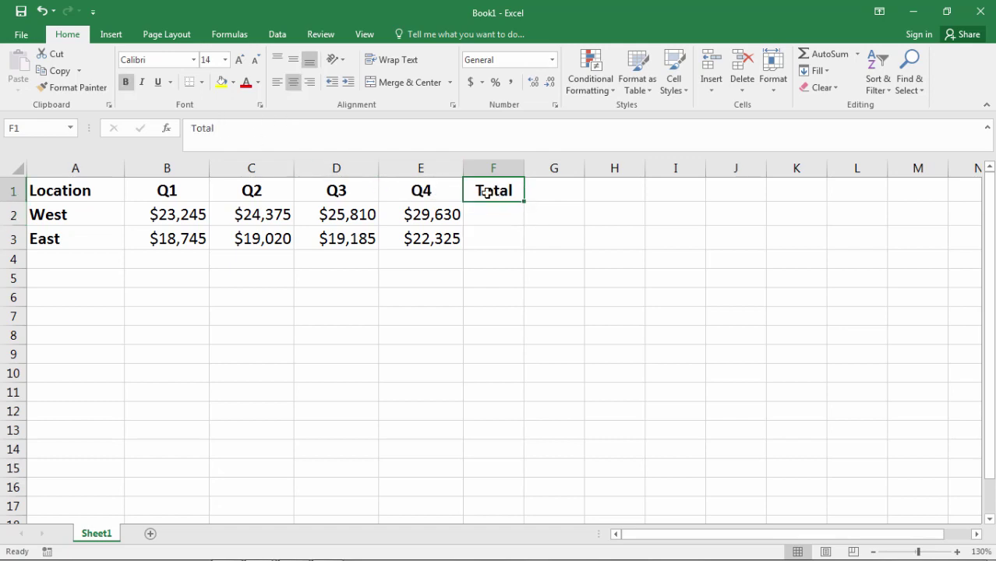
click(549, 220)
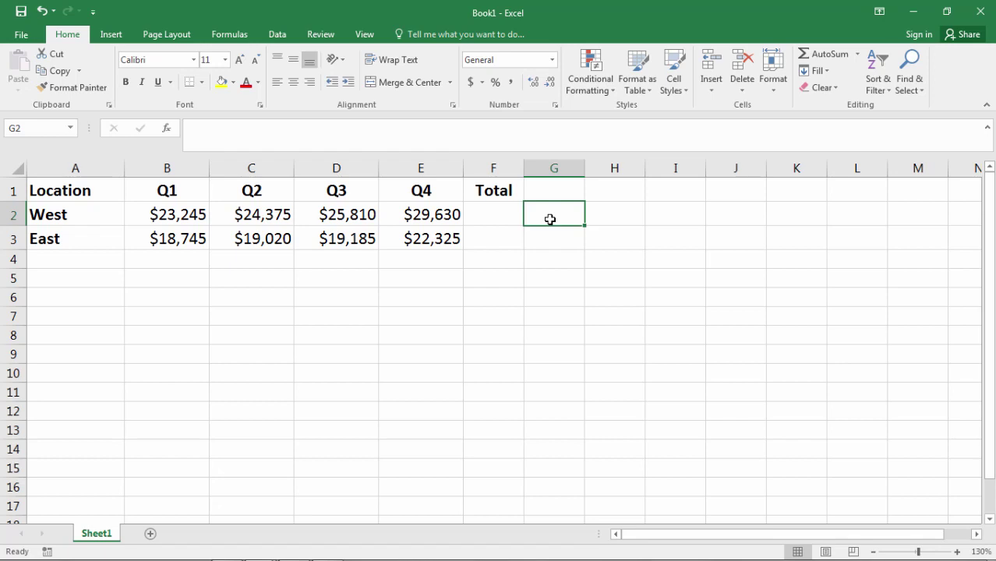
Use AutoSum to add up the West row's Q1 to Q4 values (B2:E2) in cell F2.
click(497, 213)
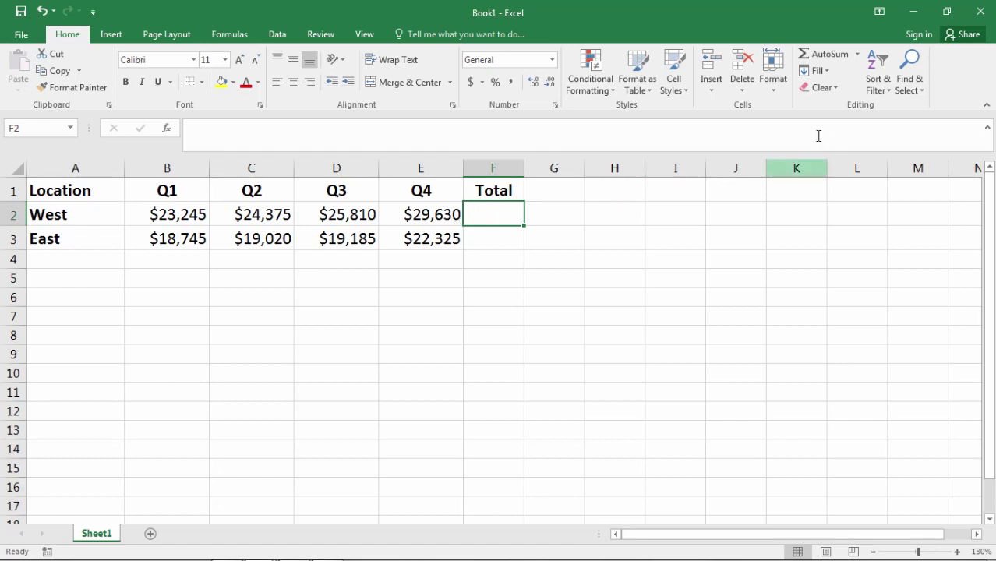
click(857, 58)
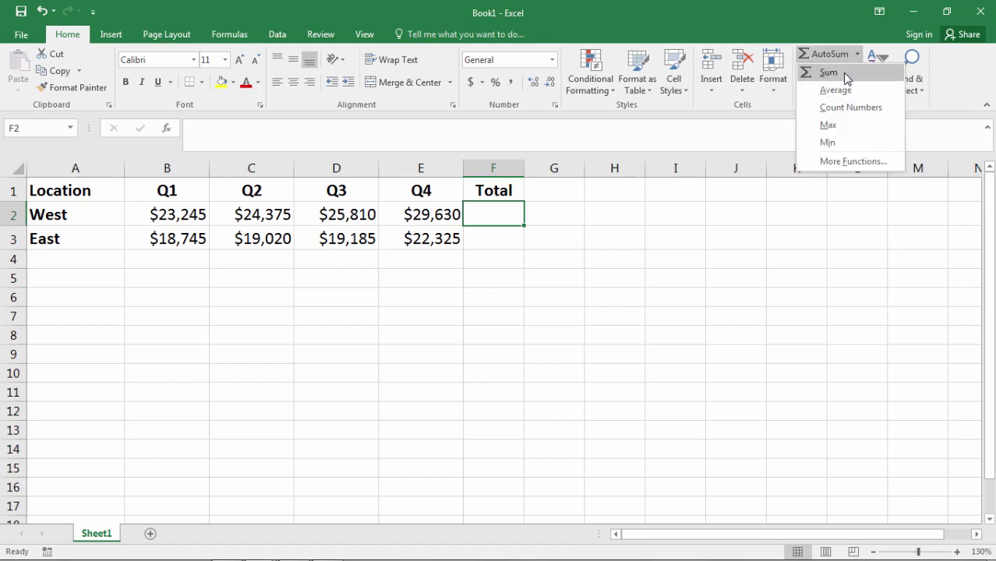
click(845, 74)
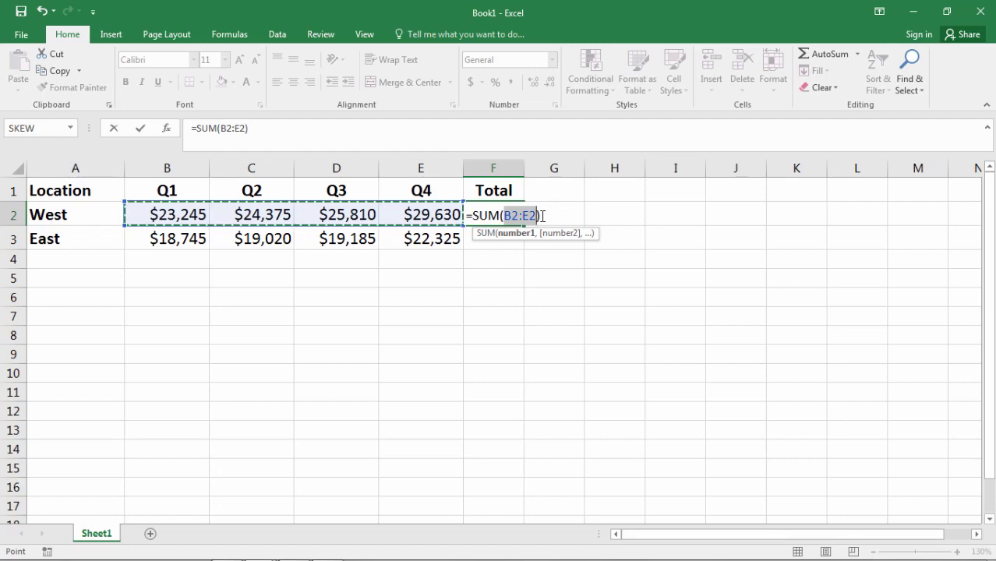
key(ctrl+Return)
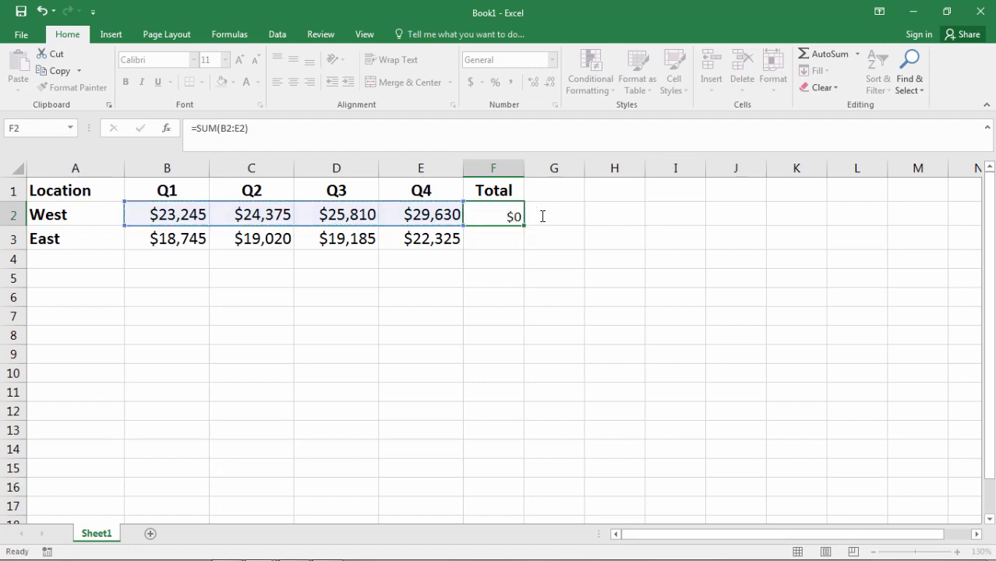
key(Return)
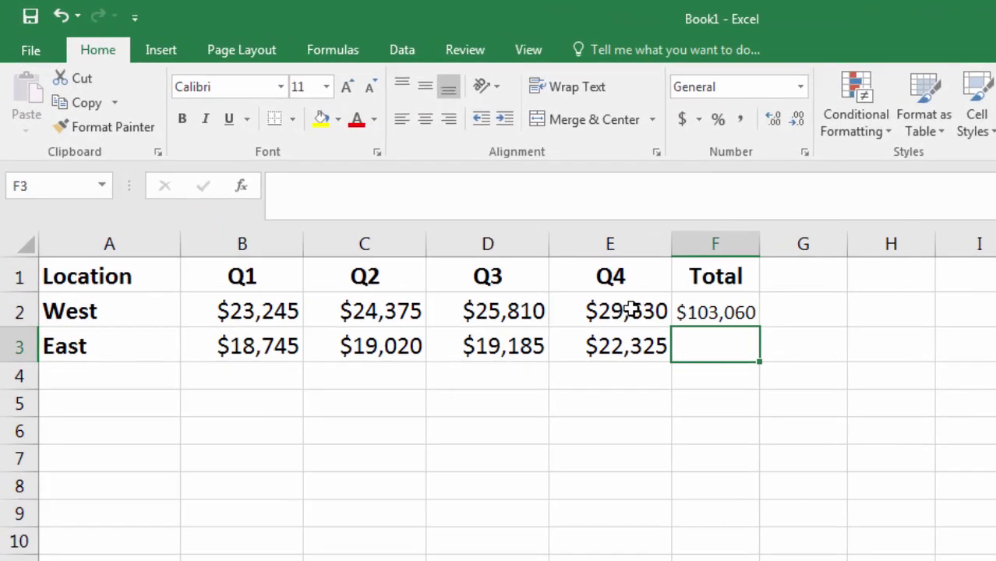
Copy the formatting of cell E2 to the West total in F2 with Format Painter and widen column F to fit it.
click(480, 235)
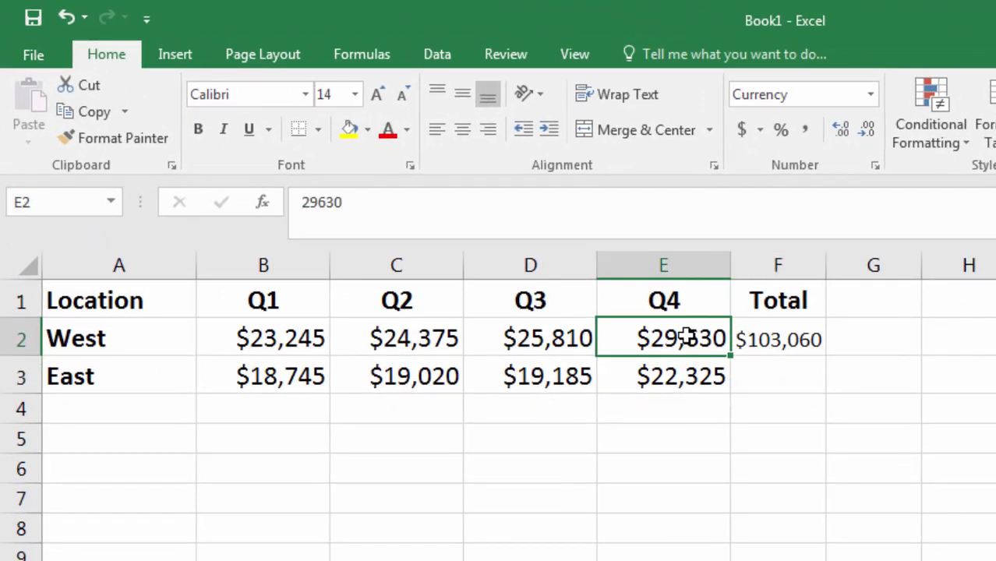
click(99, 143)
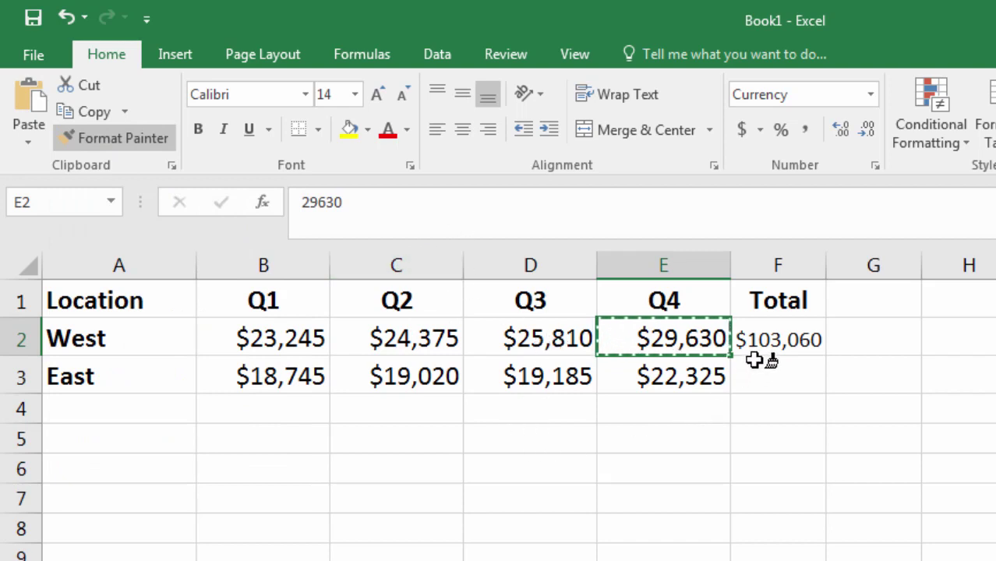
click(778, 343)
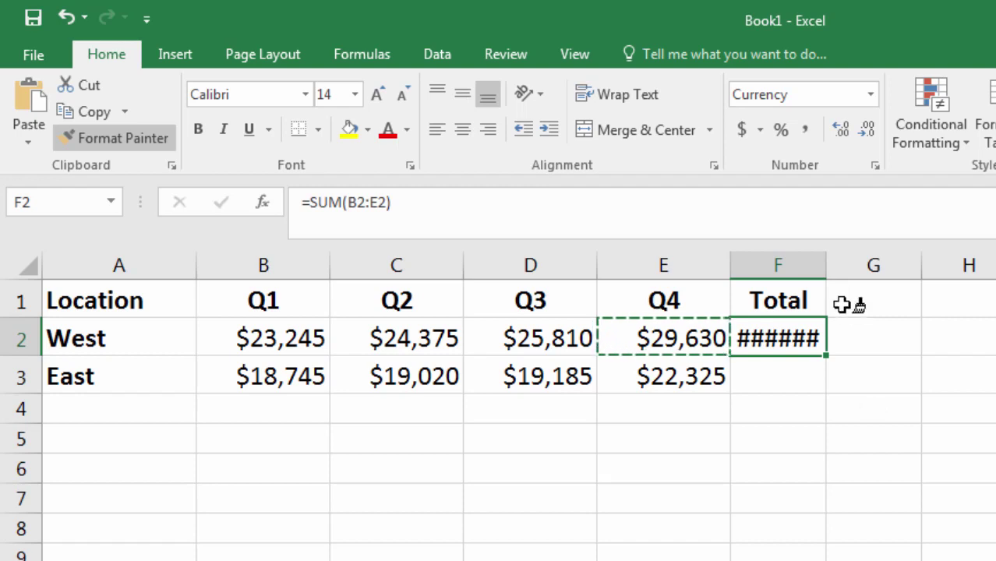
drag(826, 266, 885, 266)
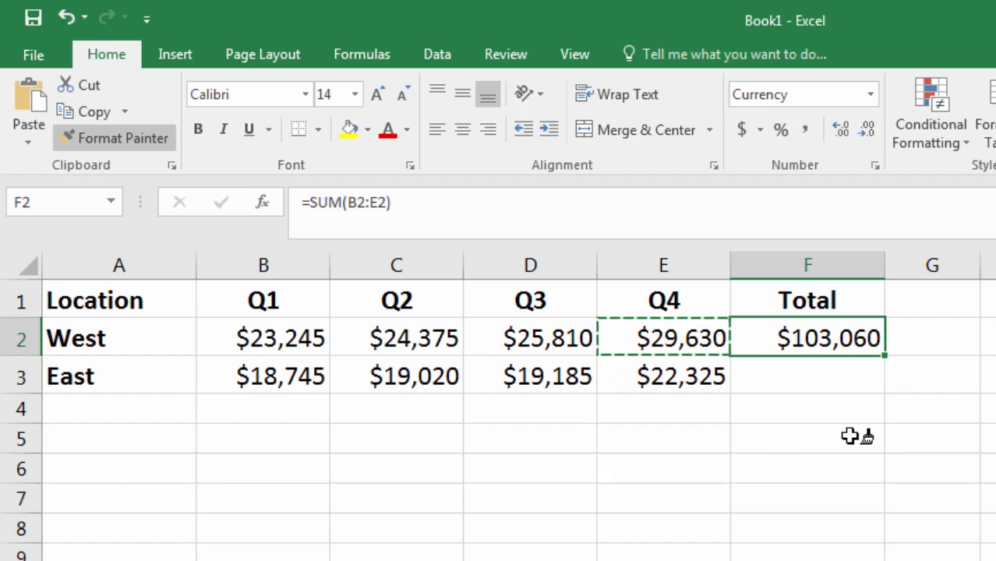
key(Escape)
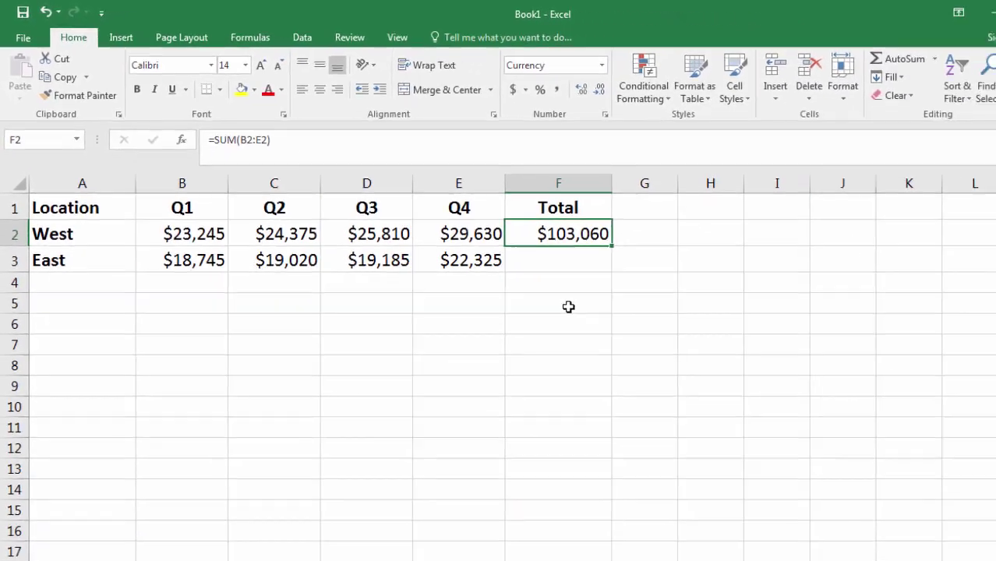
Use AutoSum to add up the East row's Q1 to Q4 values (B3:E3) in cell F3.
click(563, 266)
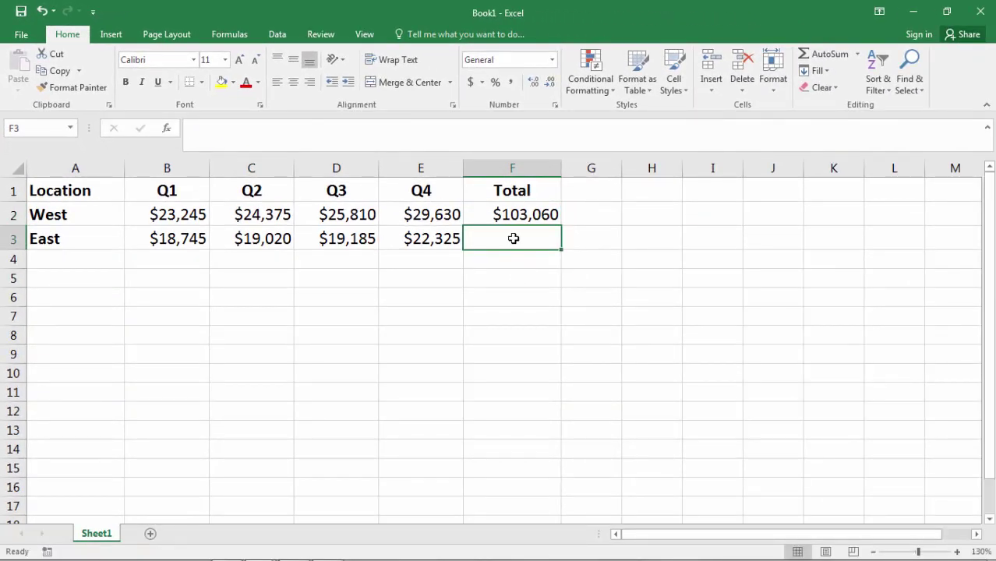
click(857, 54)
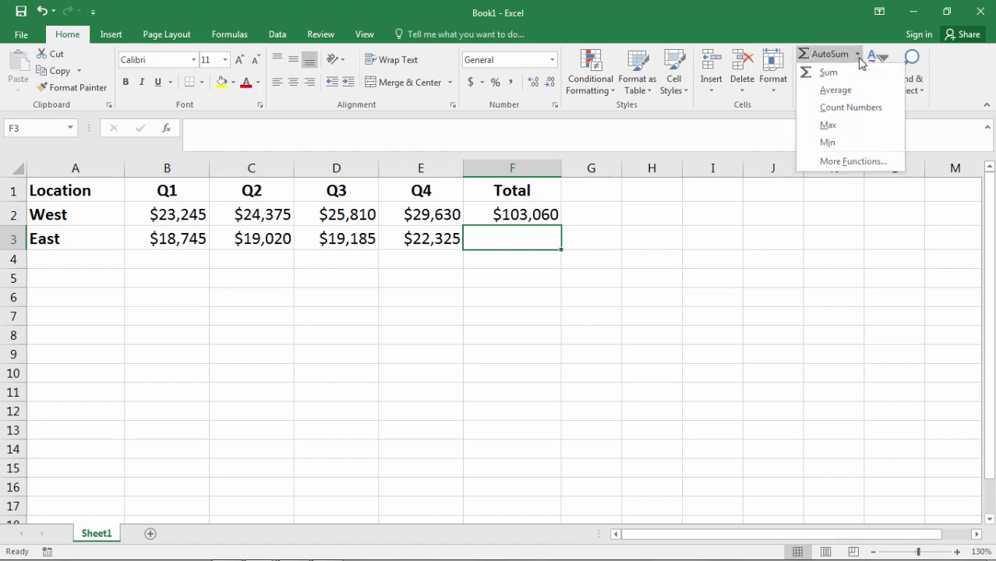
click(498, 245)
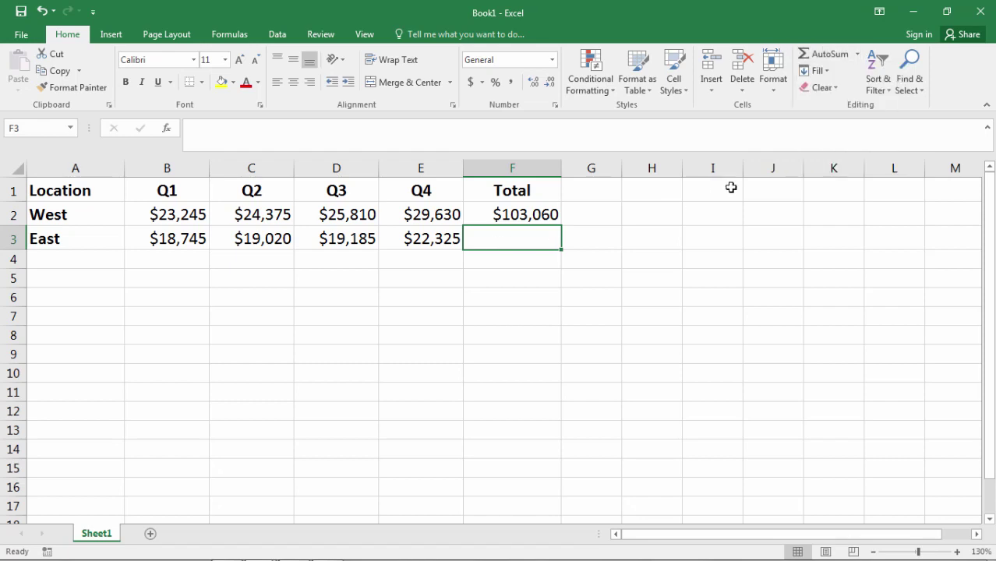
click(857, 54)
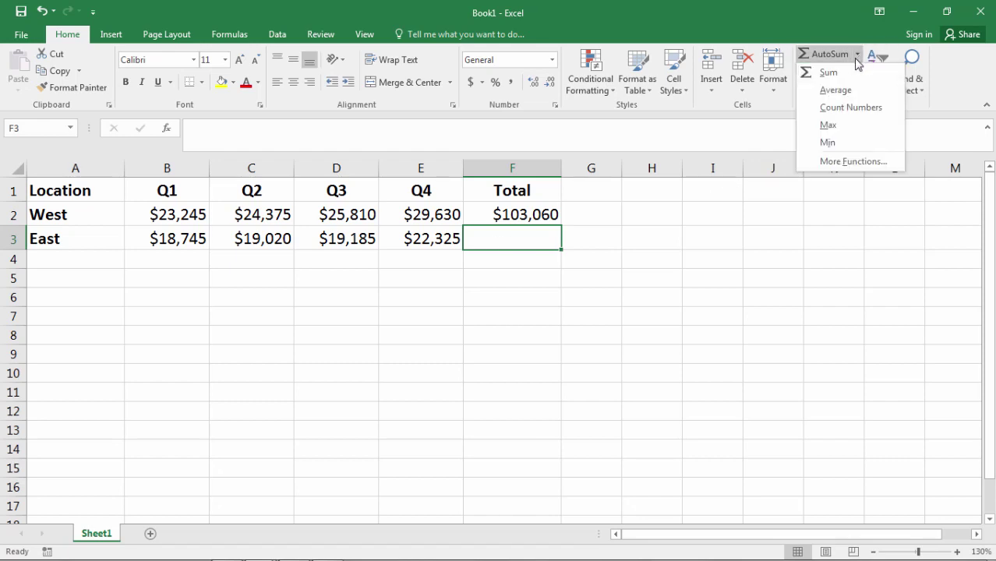
click(830, 72)
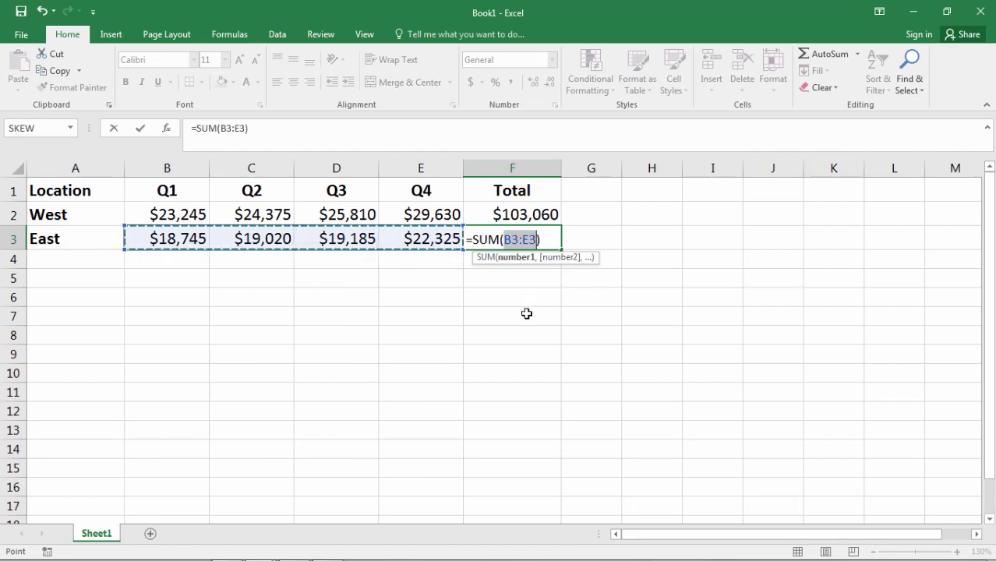
key(Return)
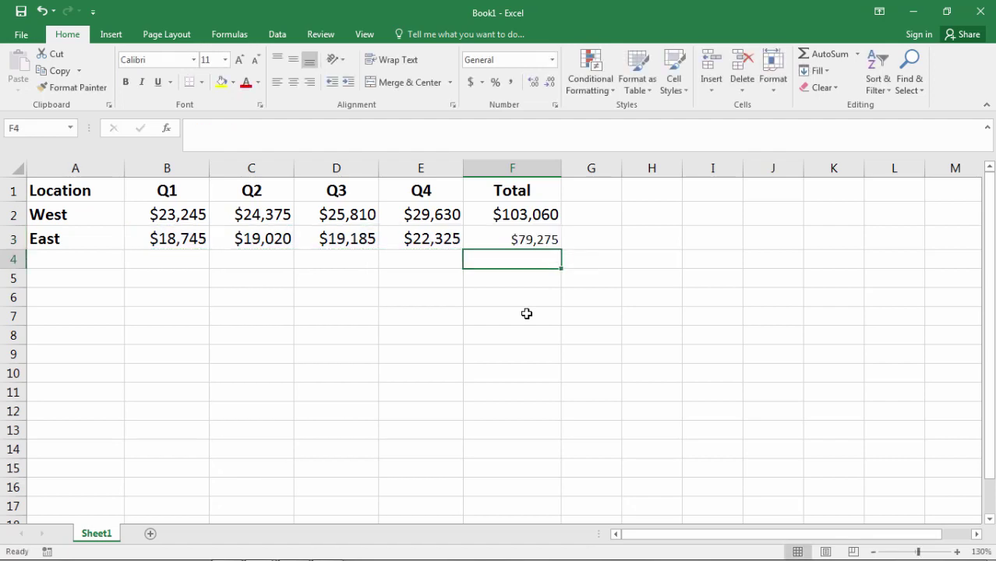
Copy the formatting of the West total in F2 to the East total in F3 with Format Painter.
click(494, 221)
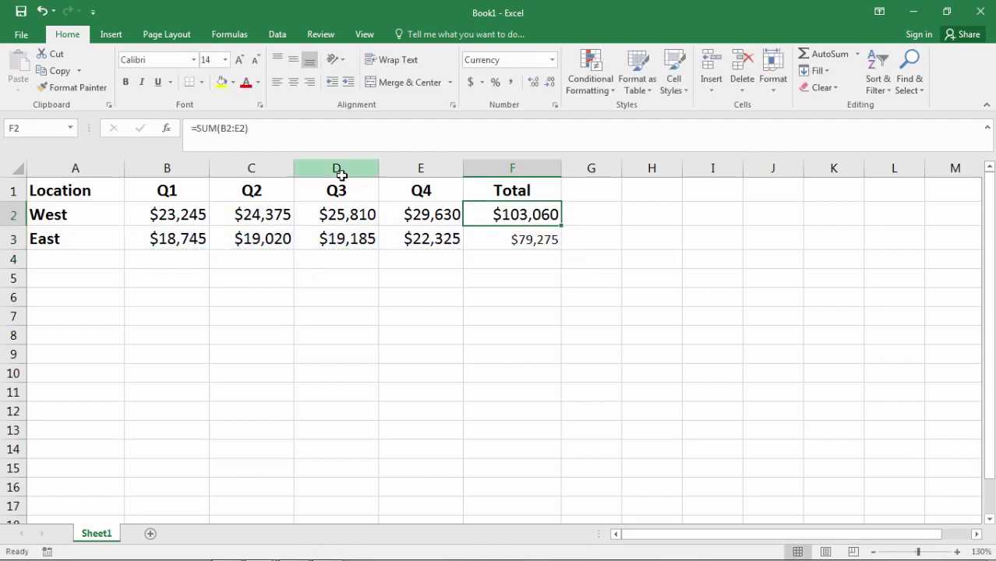
click(92, 88)
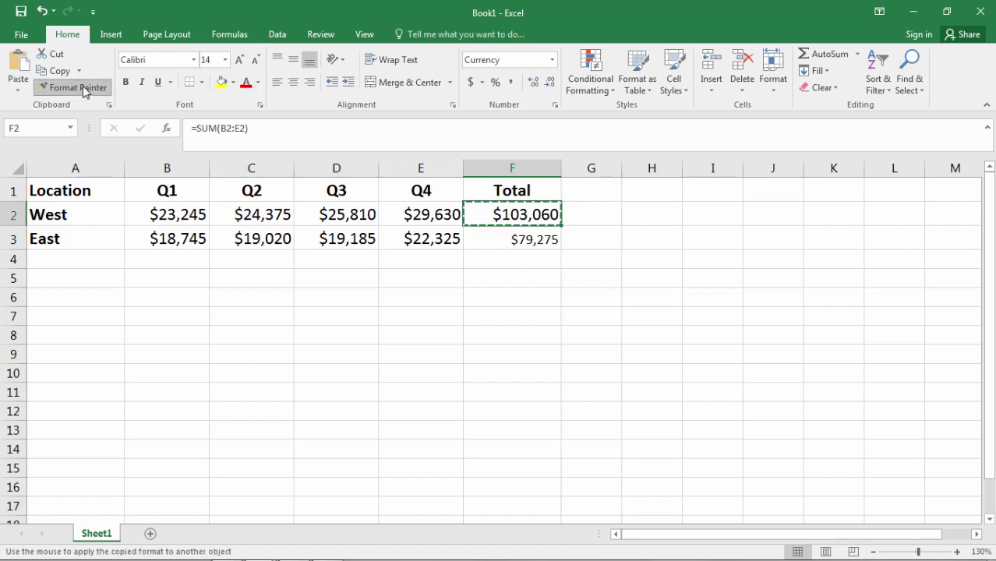
click(520, 241)
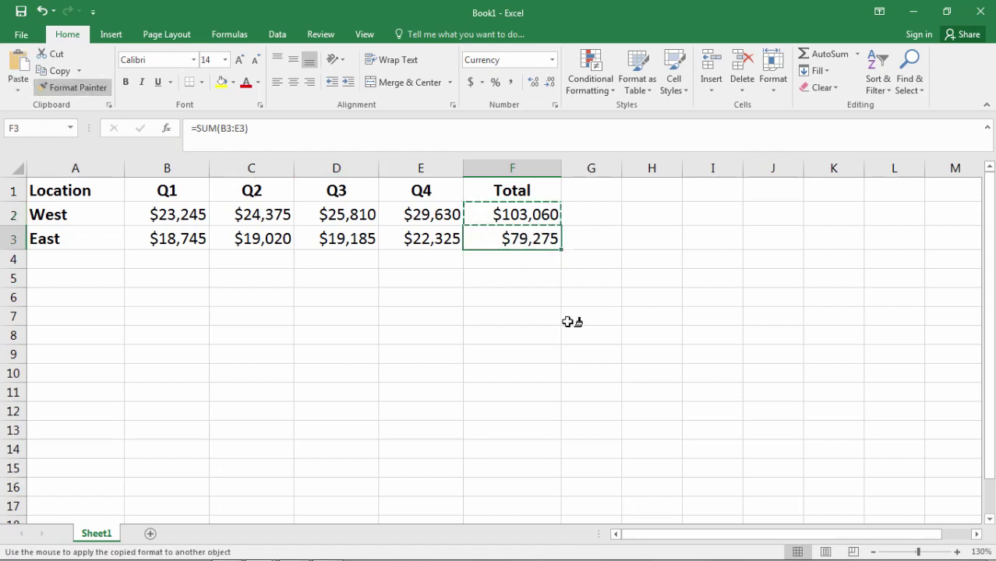
key(Escape)
click(503, 340)
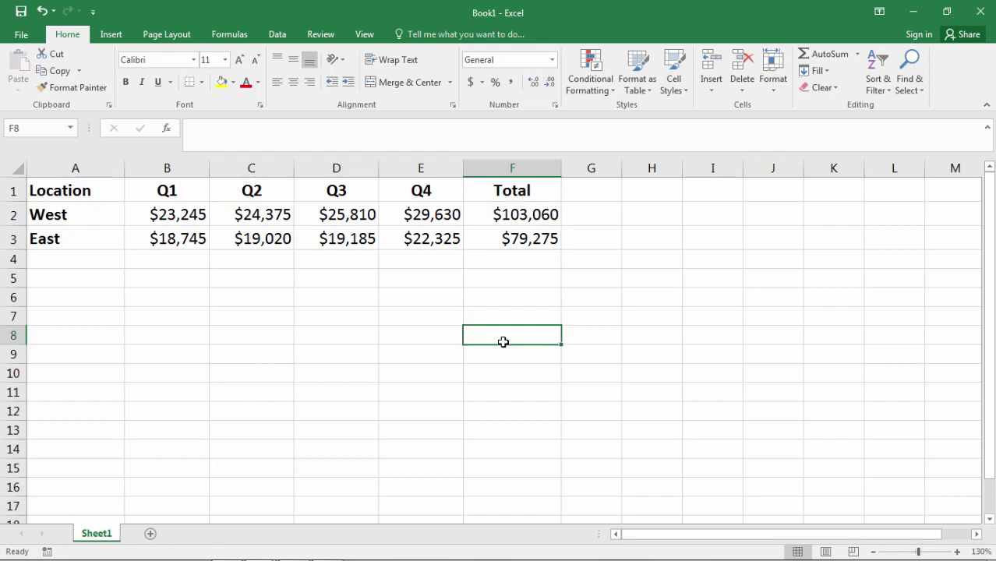
drag(511, 216, 514, 237)
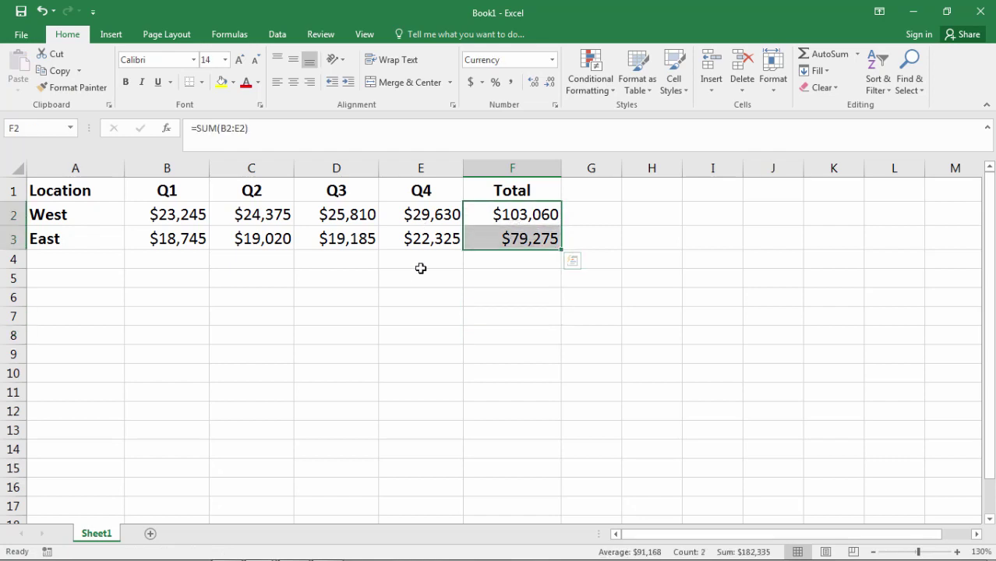
click(421, 296)
drag(160, 196, 401, 207)
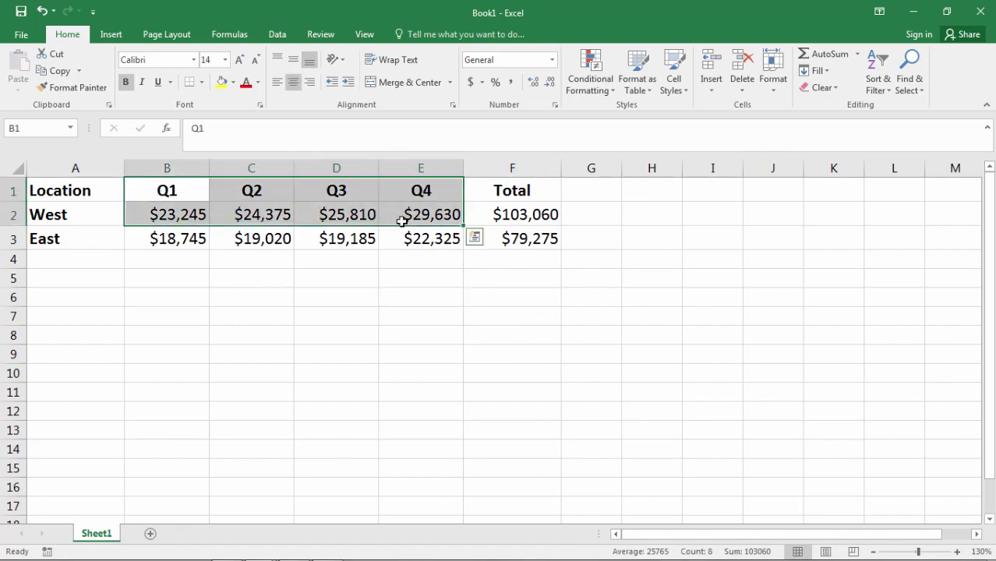
click(399, 273)
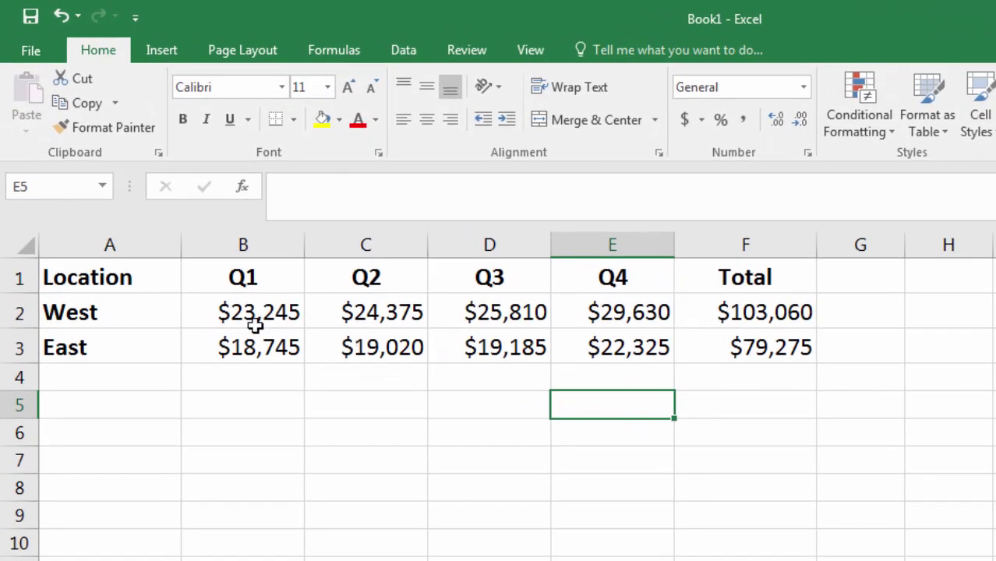
Examine the cell range used by the SUM formula in the West total, cell F2.
click(704, 316)
key(alt+equal)
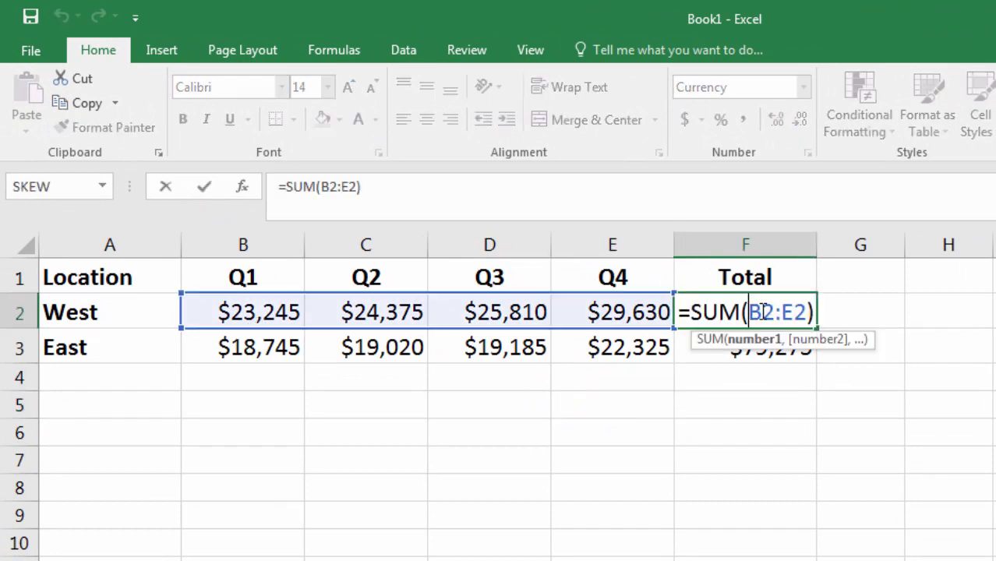
drag(749, 312, 806, 313)
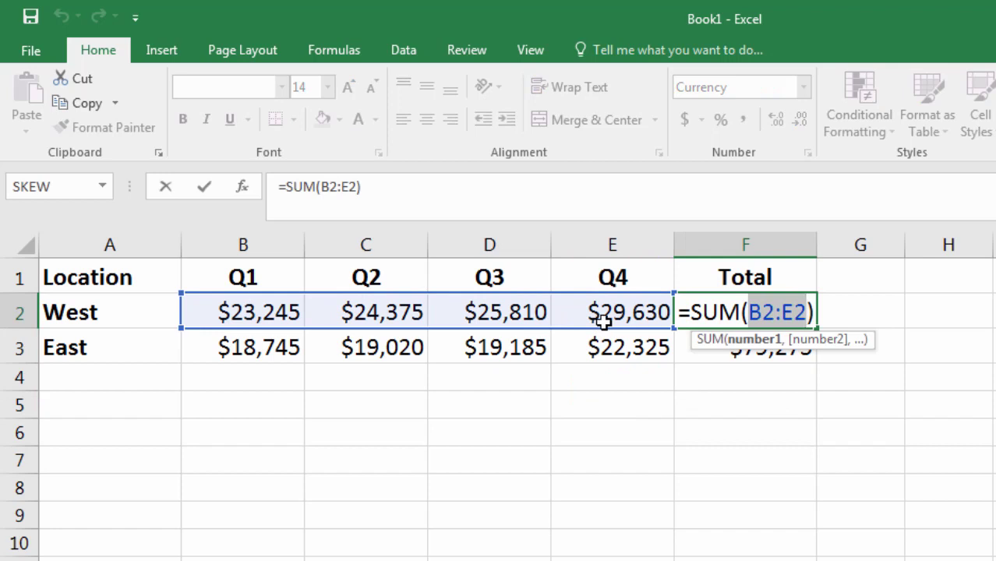
key(Return)
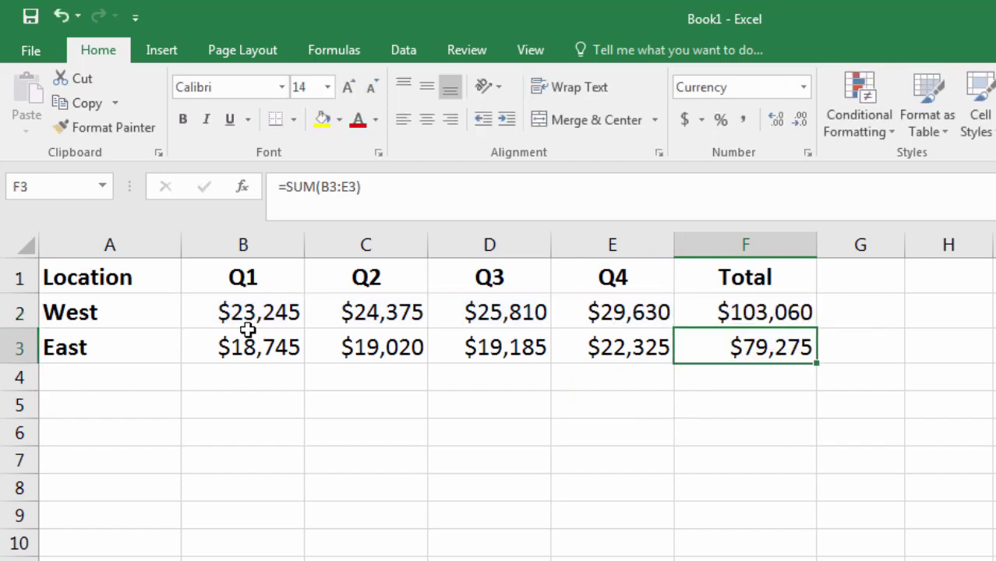
Change the West location's Q1 sales in cell B2 to 23250 and check the West total in F2.
click(276, 312)
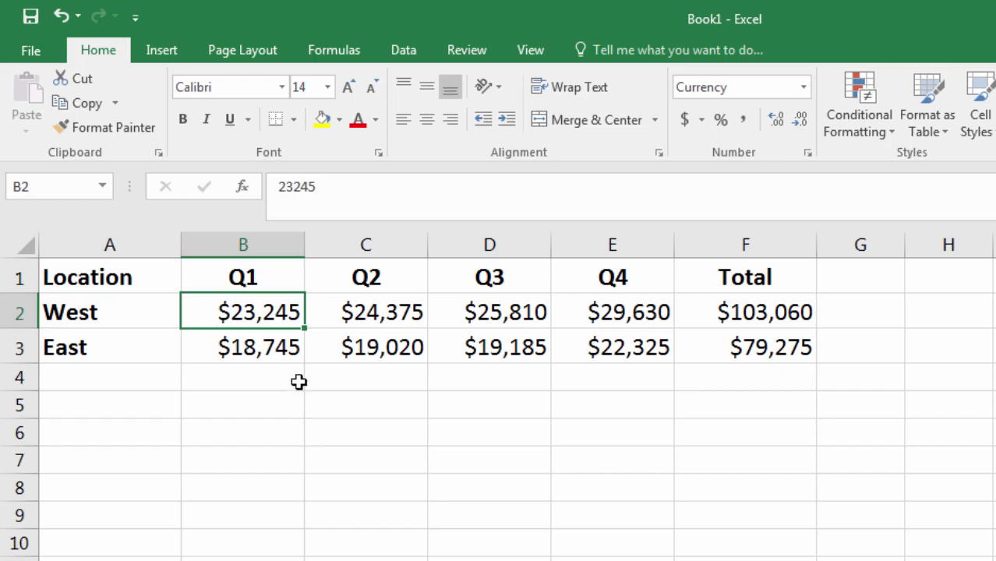
double_click(279, 310)
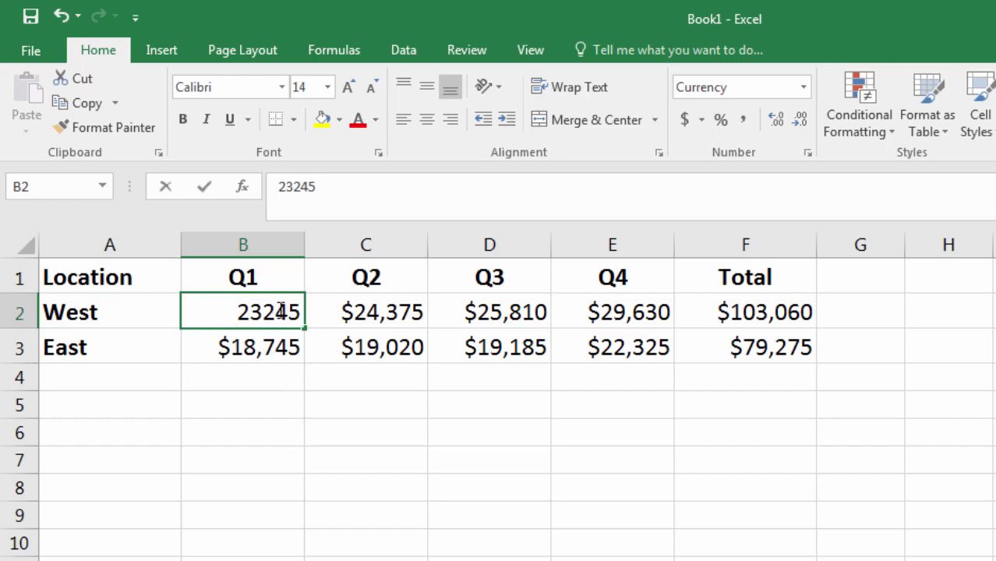
drag(279, 310, 301, 310)
text(50)
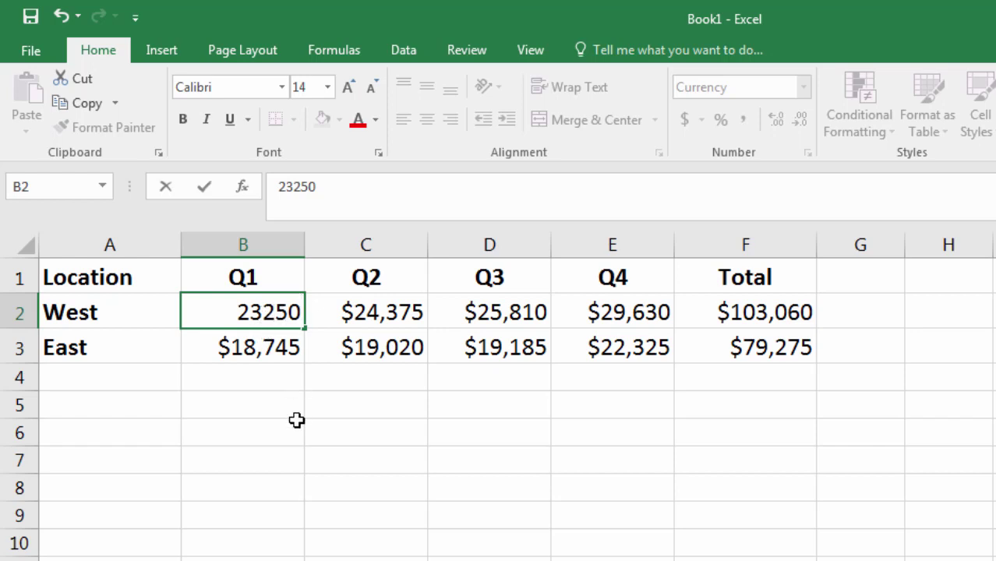
key(Return)
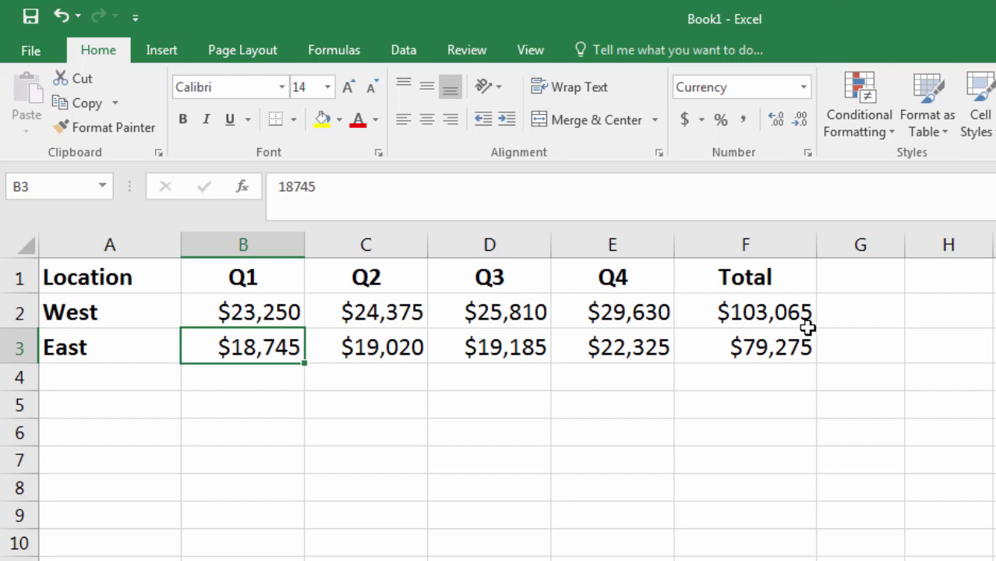
click(783, 319)
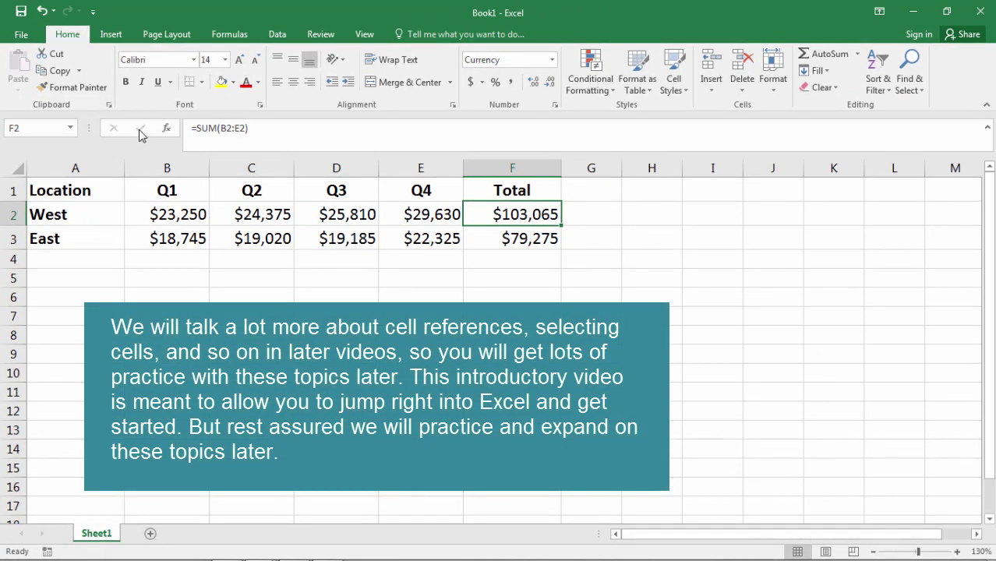
Undo the last change to the West location's Q1 sales in cell B2 and select an empty cell below the table.
click(42, 12)
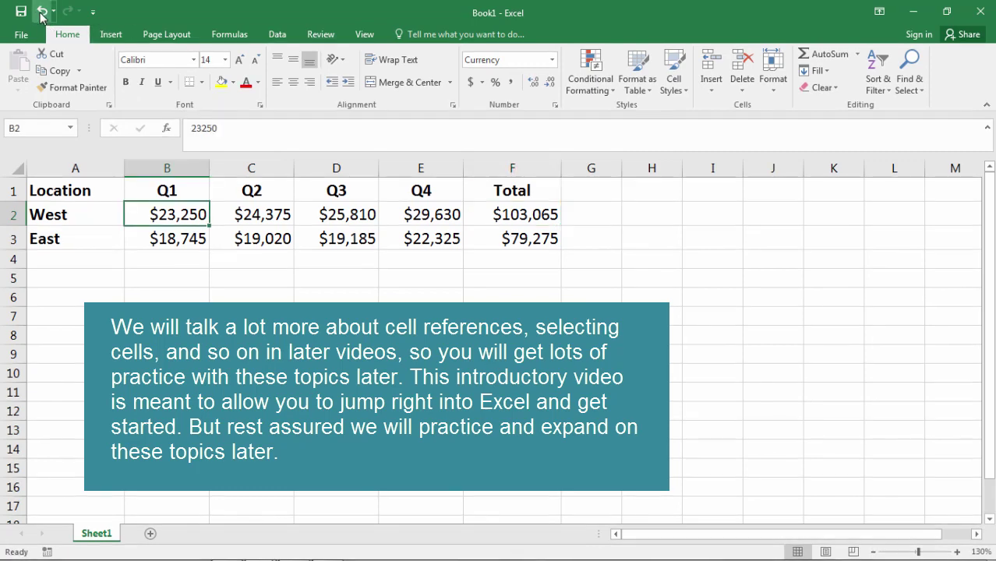
click(42, 12)
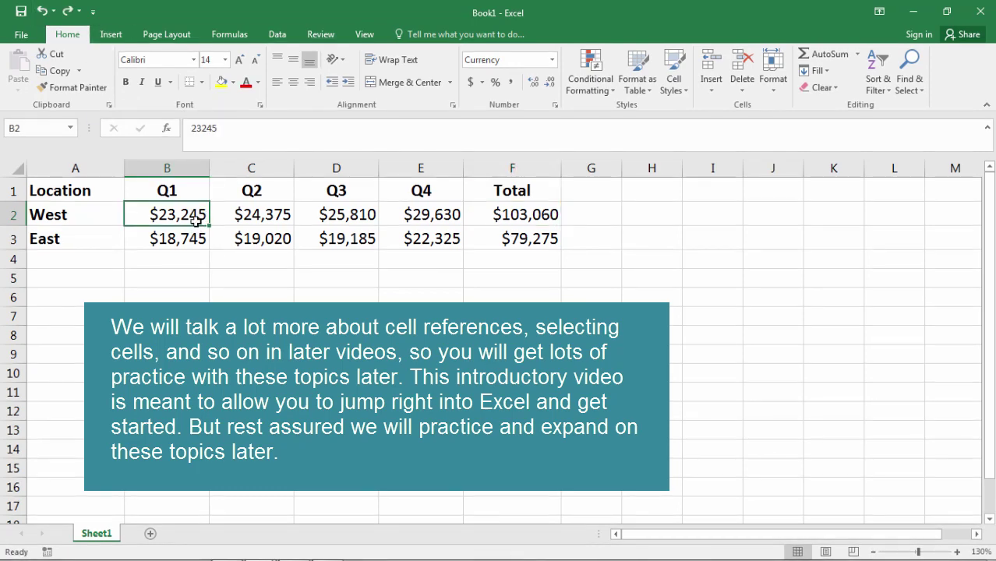
click(512, 353)
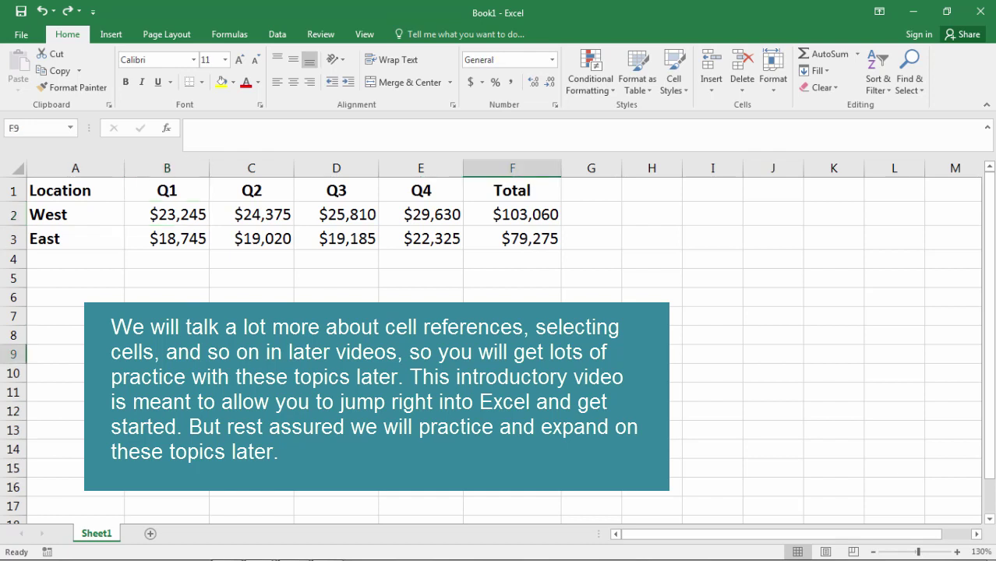